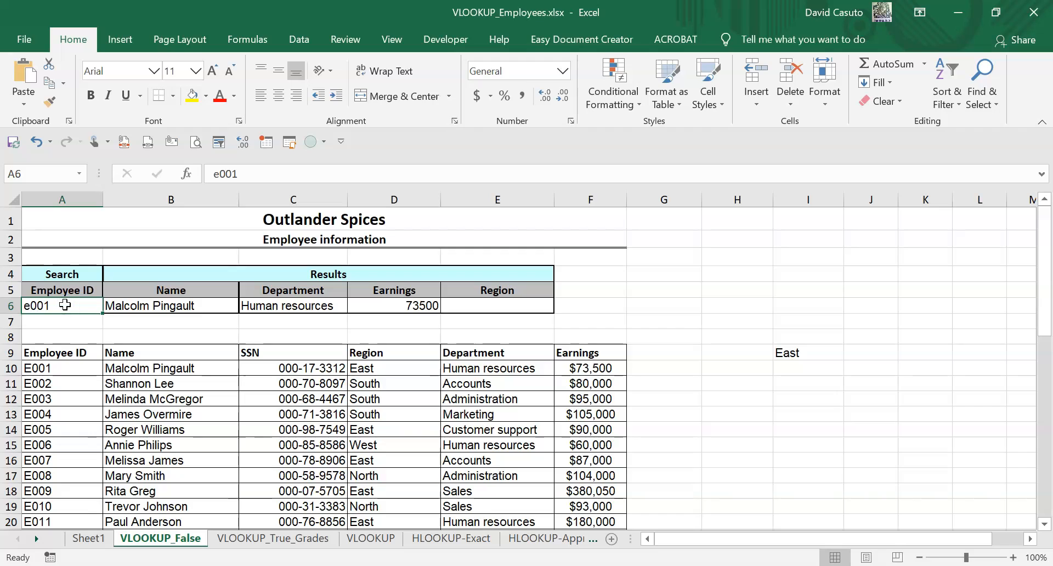
- Look up employee ID e003 by entering it in search cell A6
type("e")
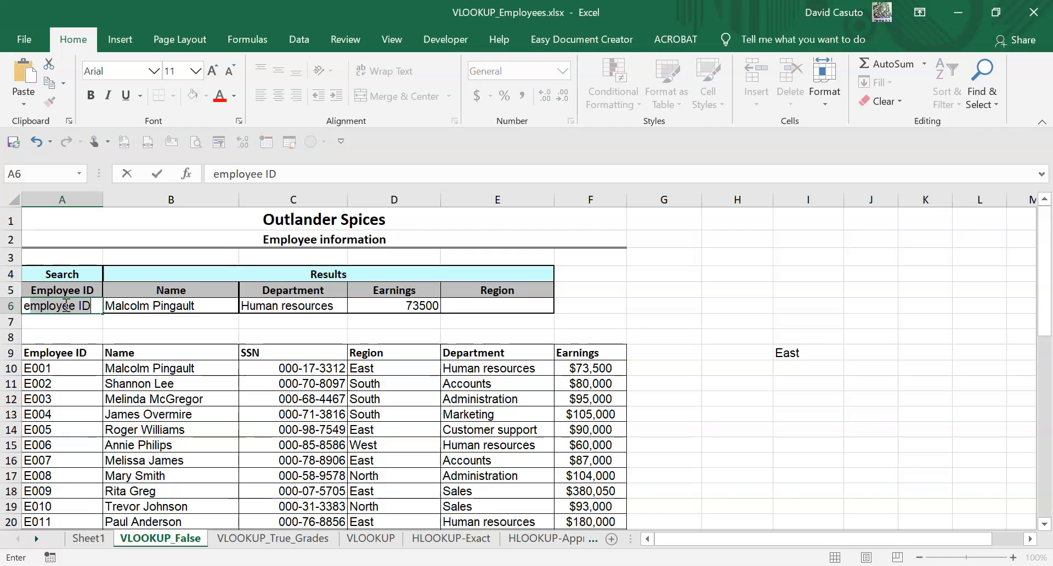
type("003")
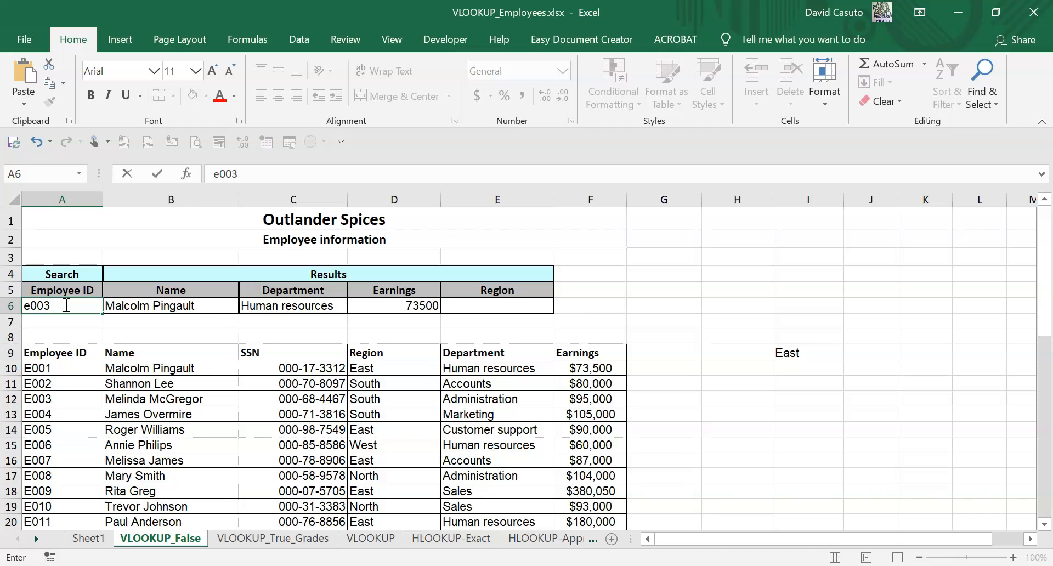
key("Return")
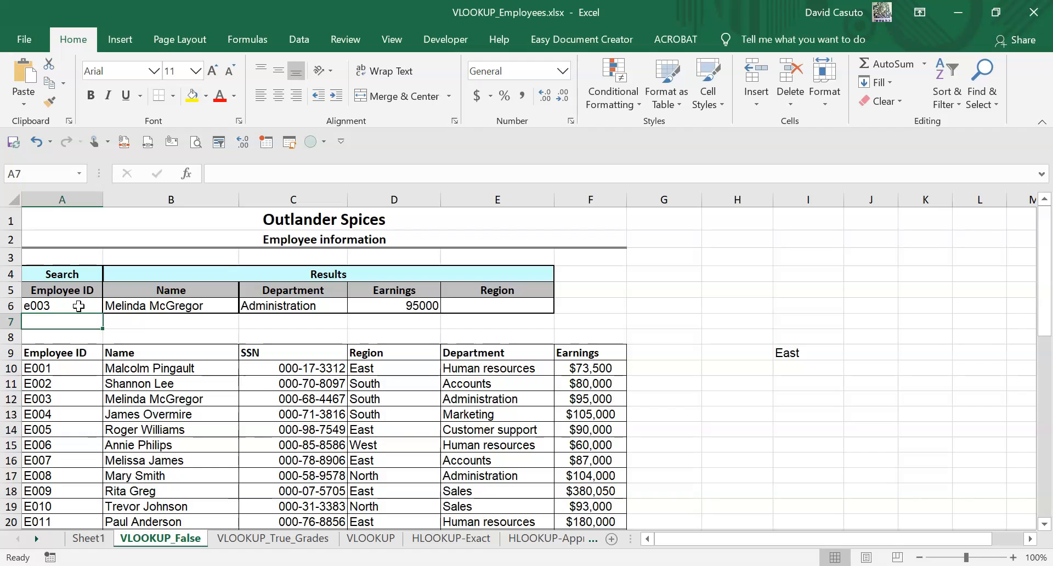
- Set up a List data validation rule for cell A6 with the employee IDs in $A$10:$A$49 as its source
left_click(79, 305)
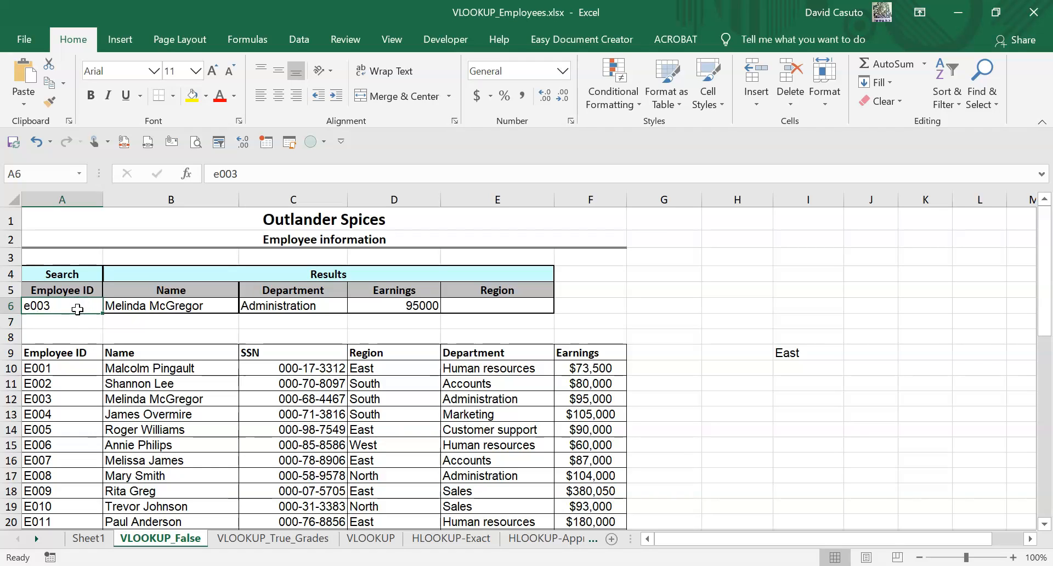
left_click(58, 305)
left_click(304, 38)
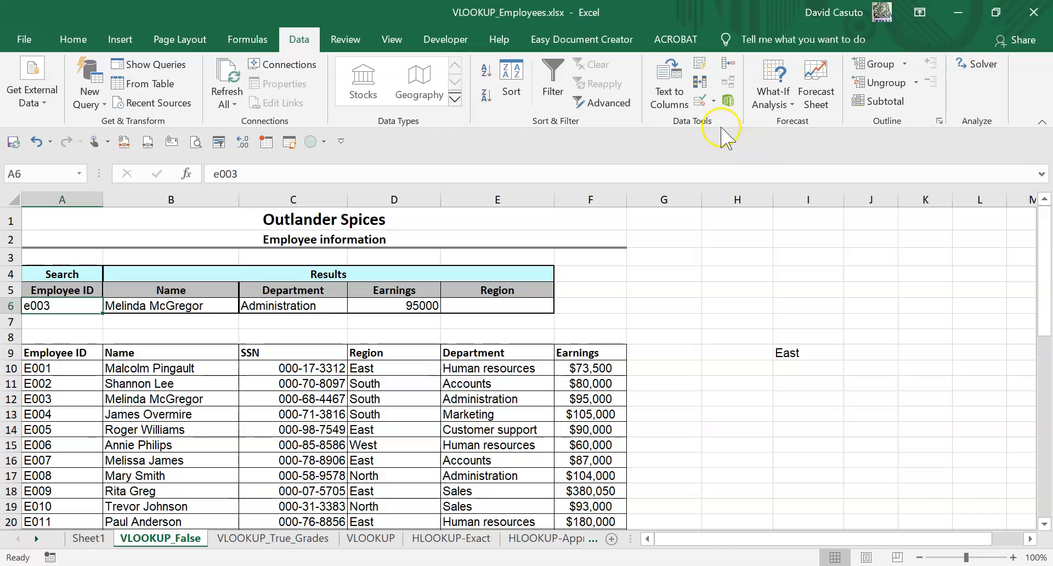
left_click(703, 105)
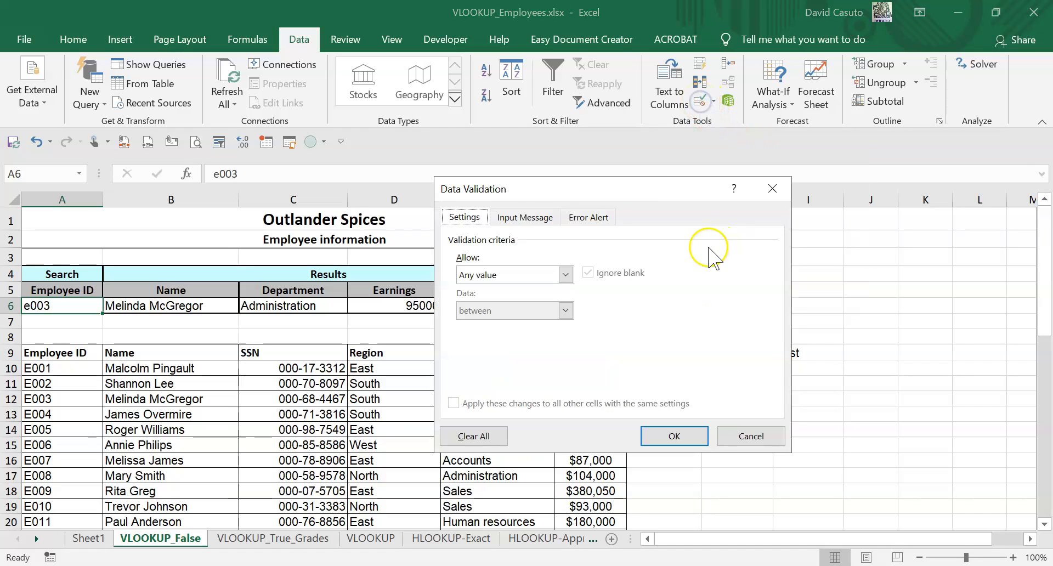
left_click_drag(643, 188, 683, 102)
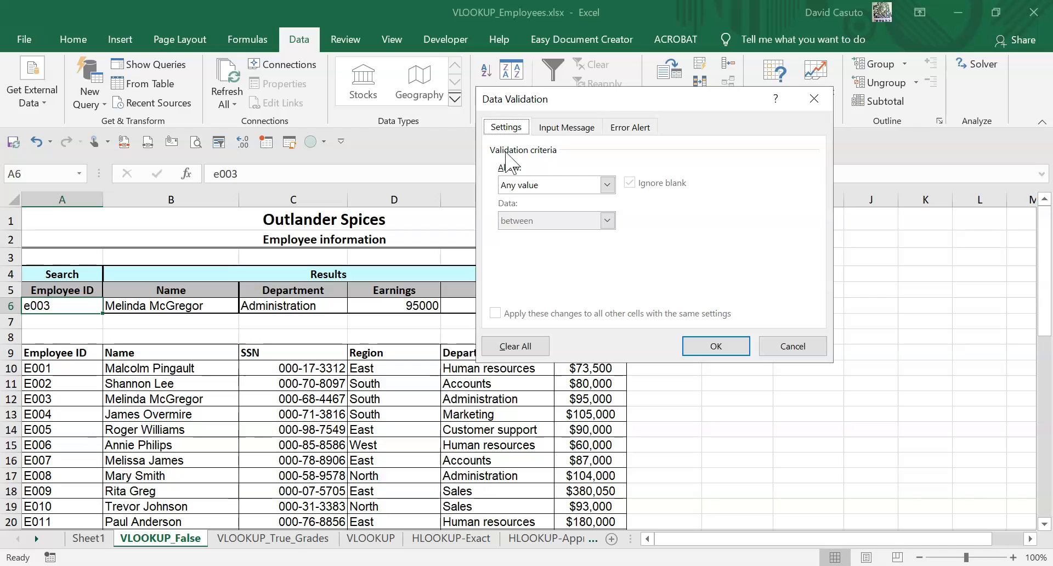
left_click(607, 185)
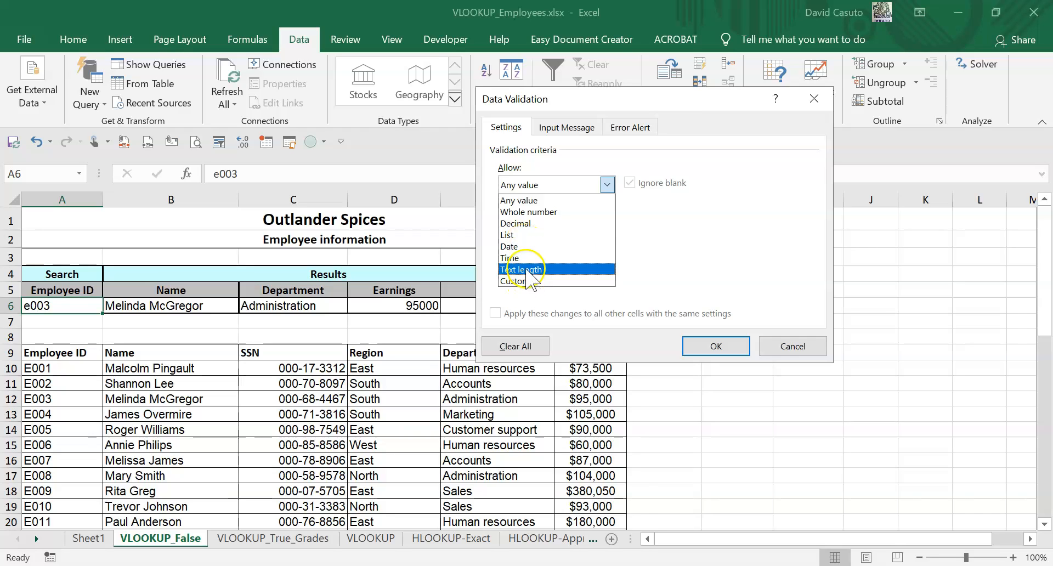
left_click(528, 239)
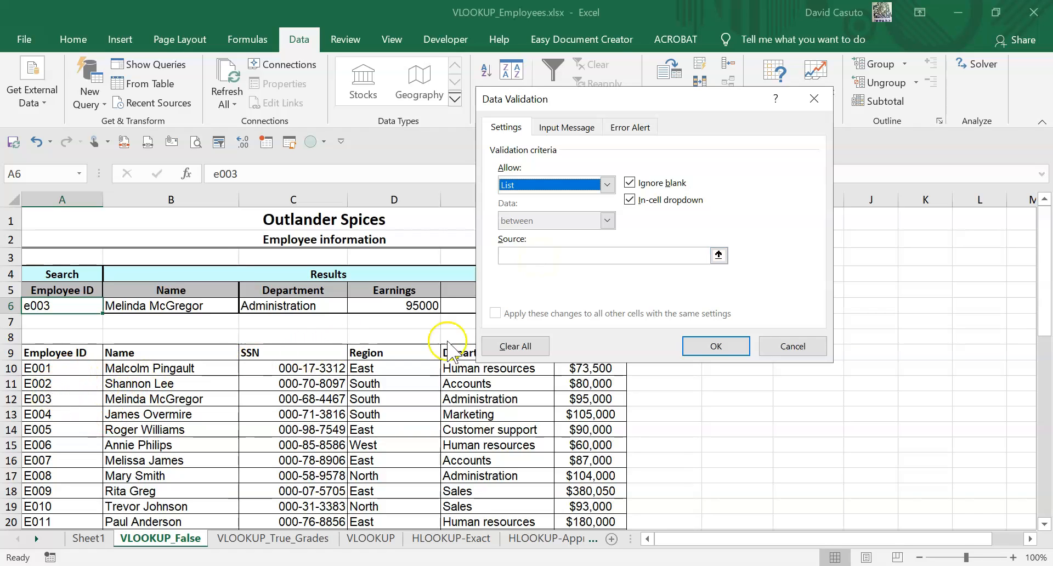
left_click(718, 255)
left_click_drag(52, 368, 60, 493)
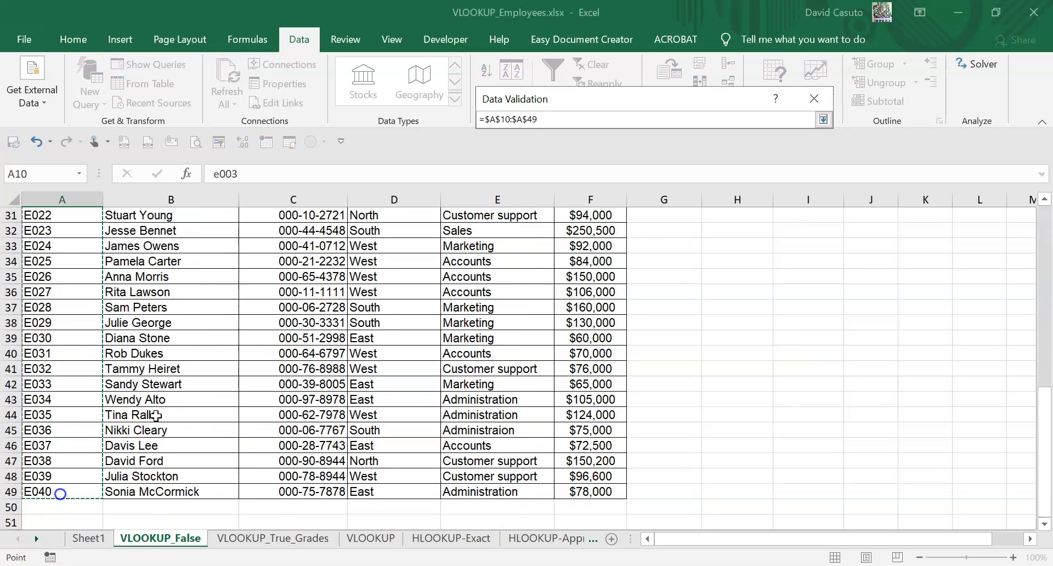
left_click(823, 119)
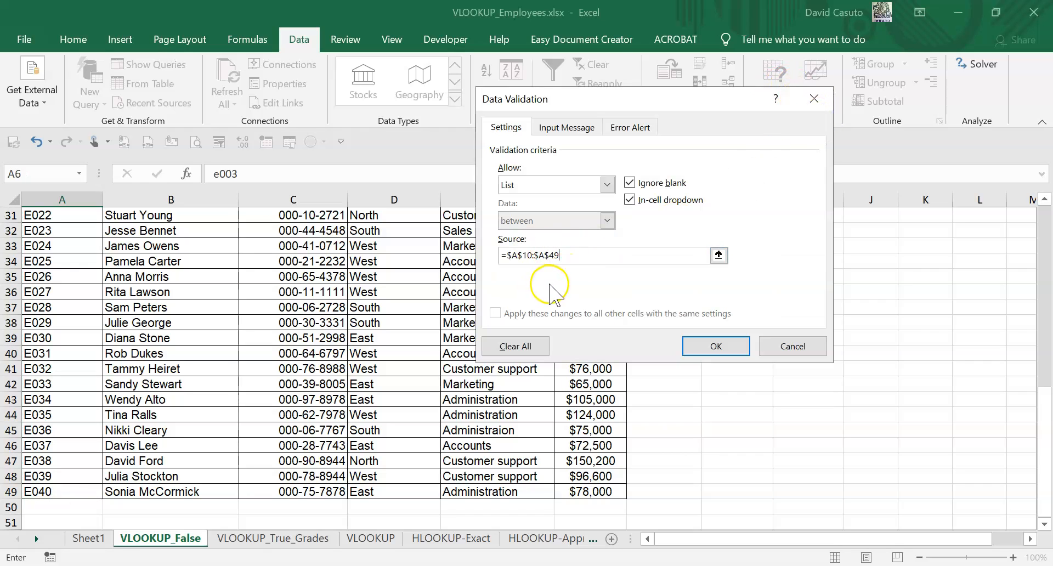
- Give the validation rule an input message titled "Choose from drop down menu" with the text "PLEASE!"
left_click(560, 129)
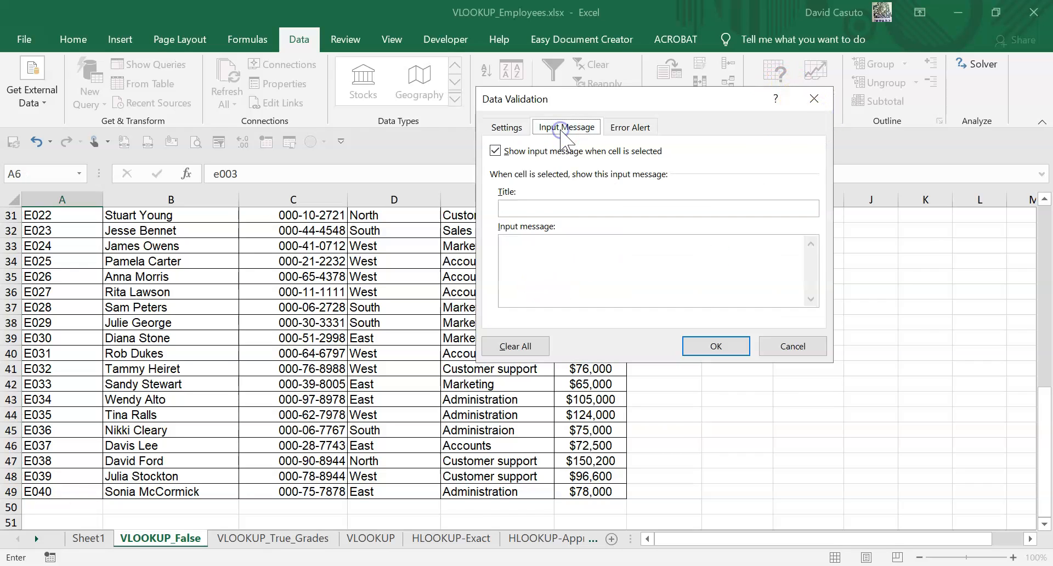
left_click(528, 207)
type("Choose from drop dow")
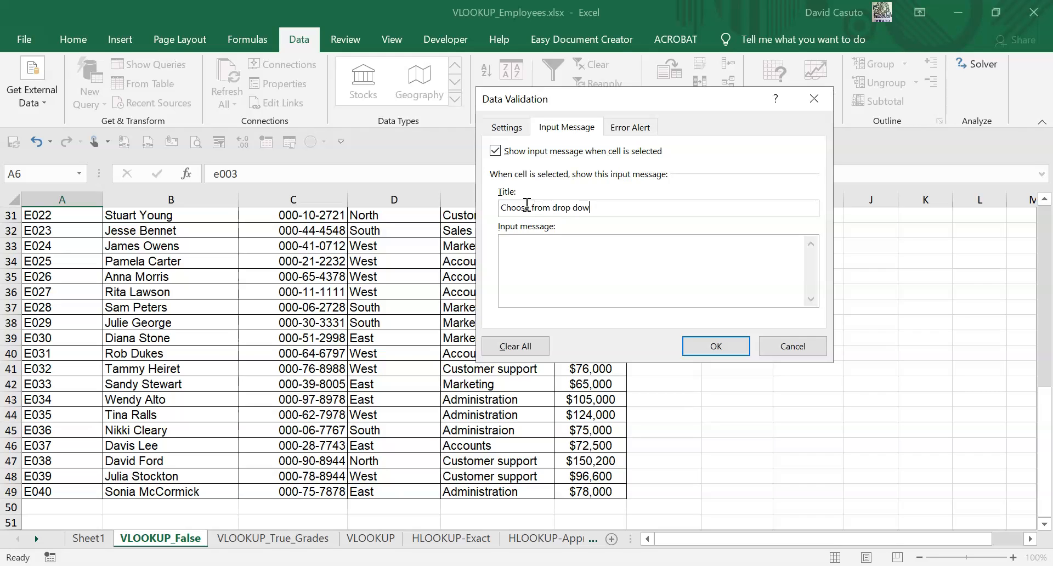
type("n menu")
left_click(528, 252)
type("PLEASE!")
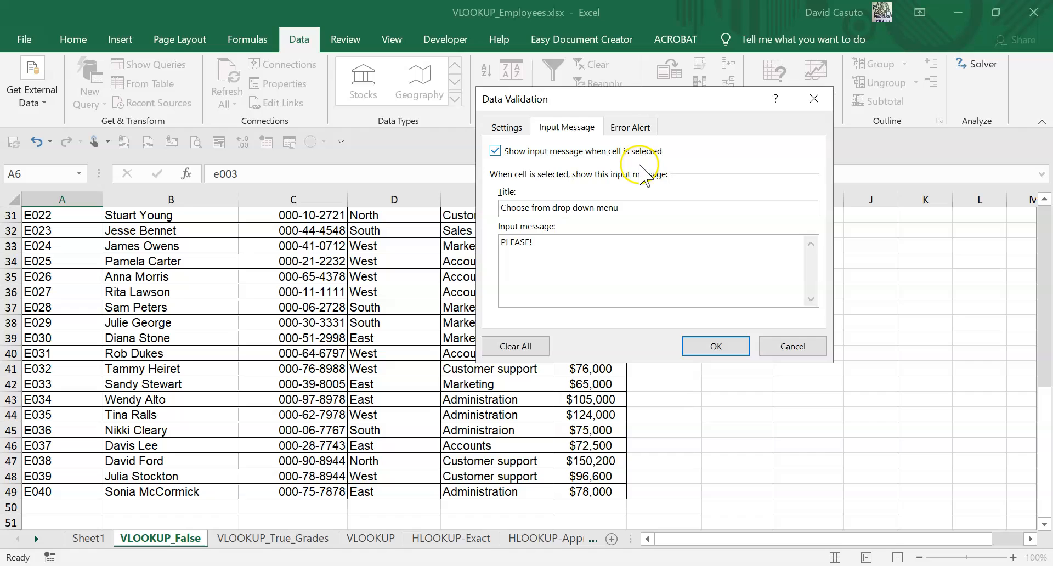
- Add an error alert titled "PLEASE!" with the message "Only select items from drop down menu"
left_click(622, 132)
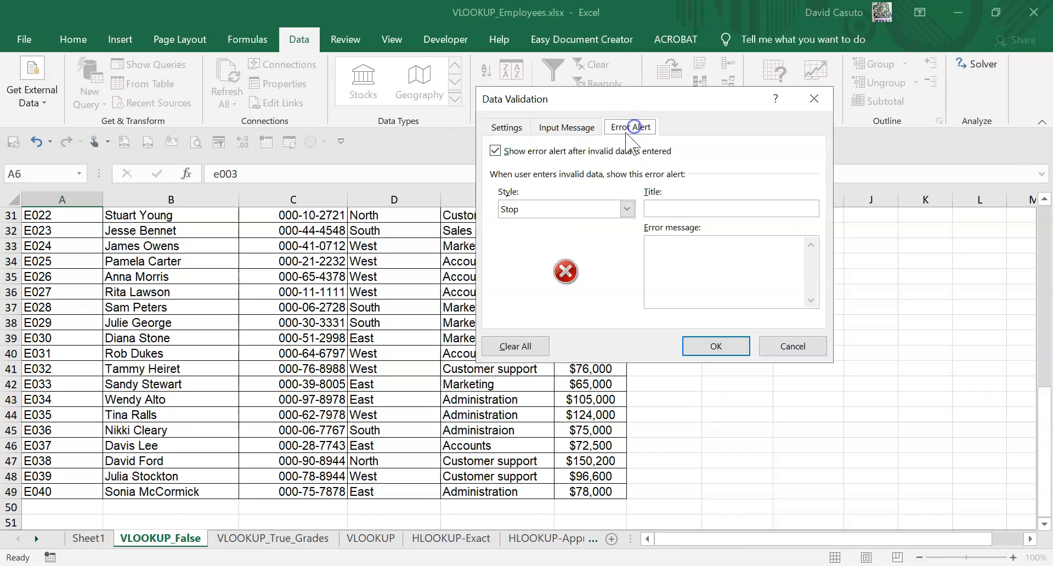
left_click(663, 210)
type("PLEASE!")
key("Tab")
type("Only select itesms from drop down menu")
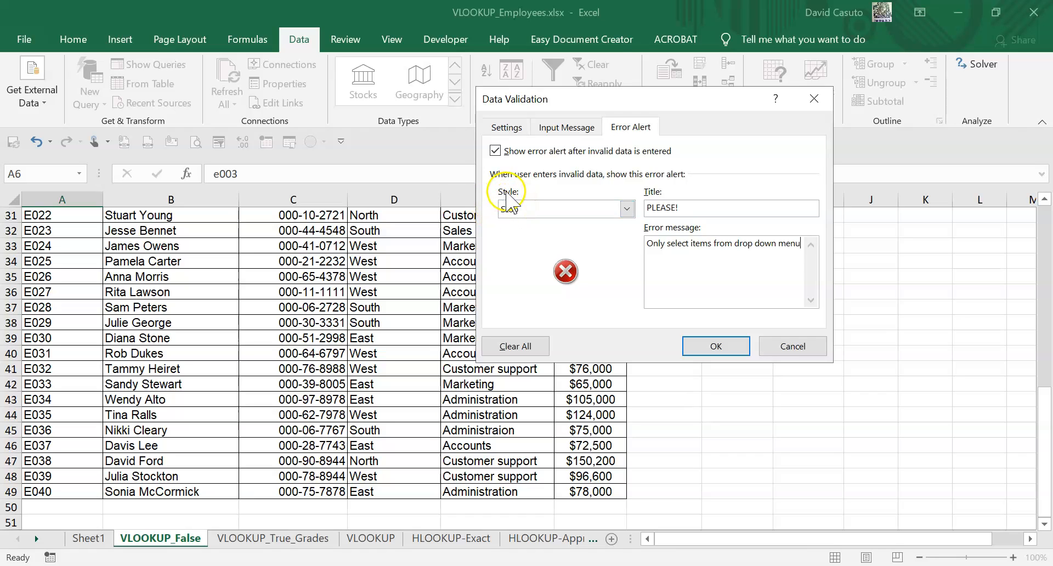
- Choose the Stop style for the error alert and apply the data validation rule
left_click(626, 208)
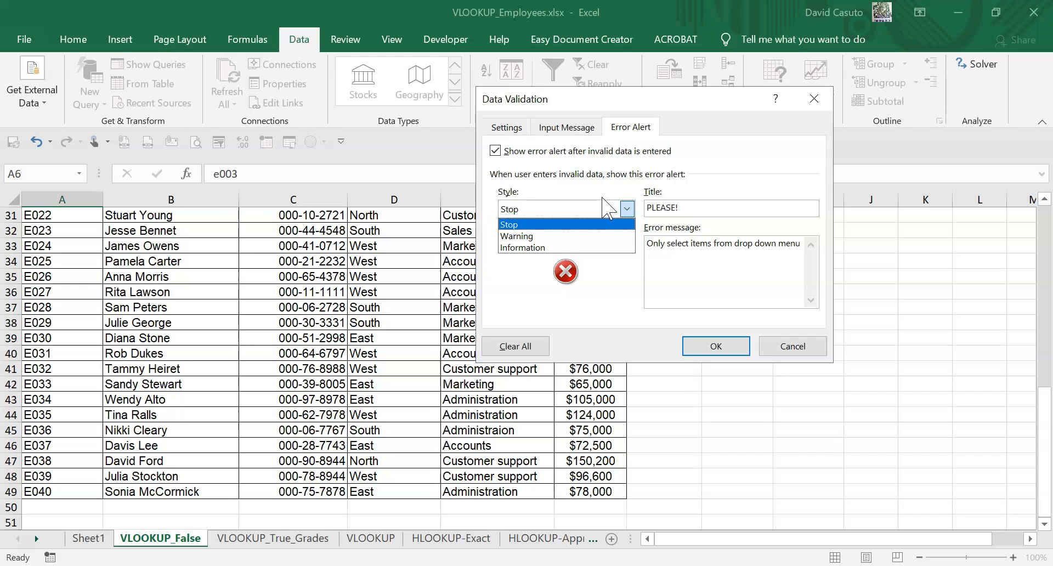
left_click(557, 224)
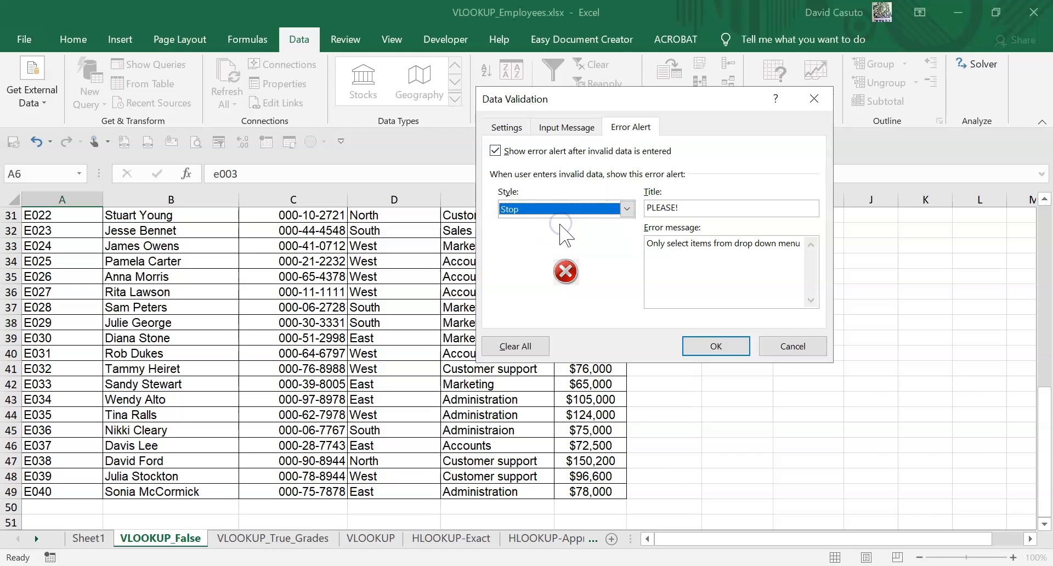
left_click(723, 349)
- Test the drop-down list in A6 by choosing several employee IDs in turn, including E018, E025, E031 and E037
scroll(340, 320, "up", 10)
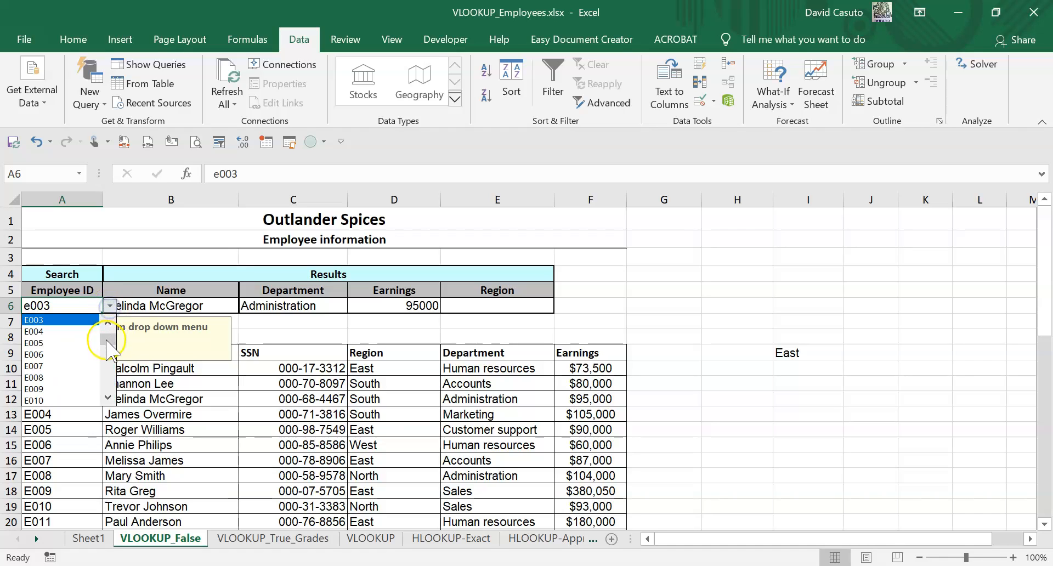
left_click(55, 360)
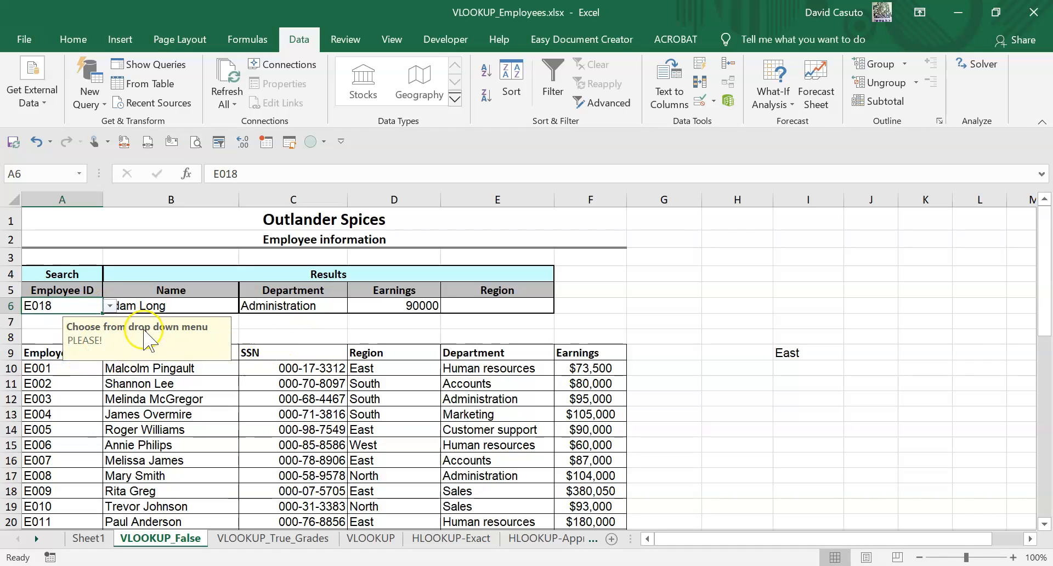
left_click(107, 306)
left_click(41, 377)
left_click(110, 306)
left_click(50, 342)
left_click(110, 305)
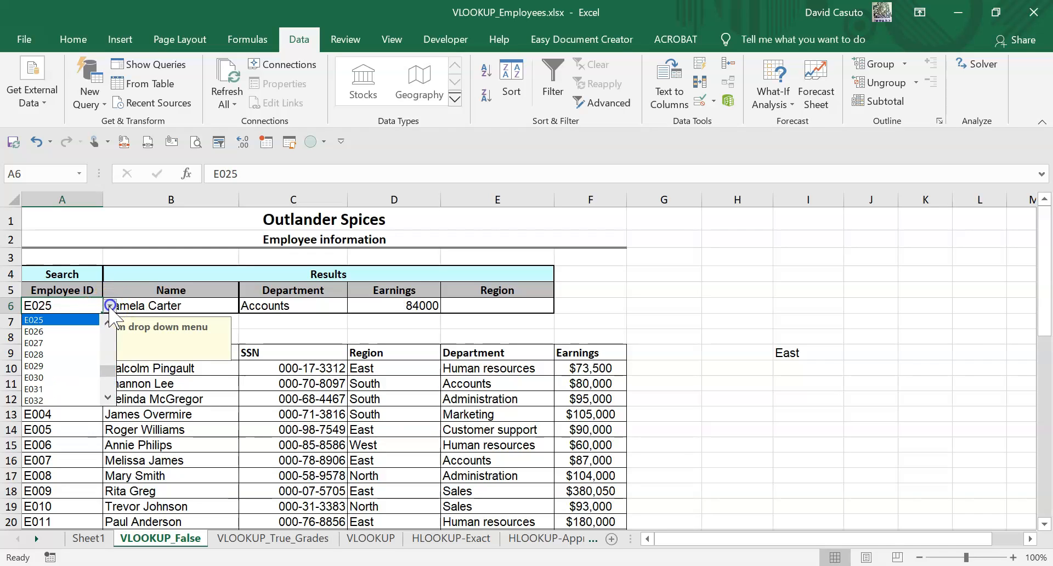
left_click(41, 389)
left_click(109, 306)
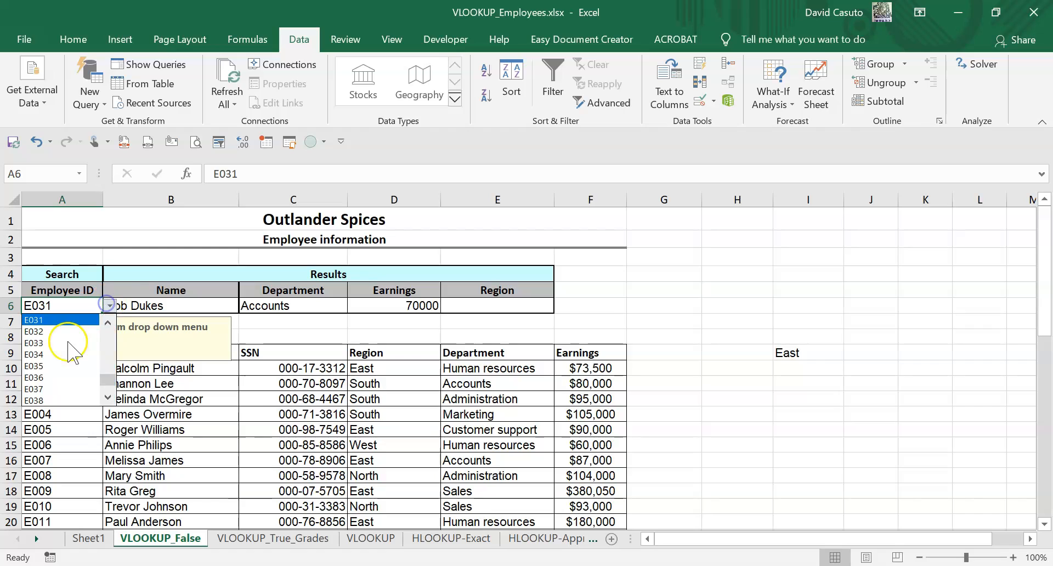
left_click(54, 389)
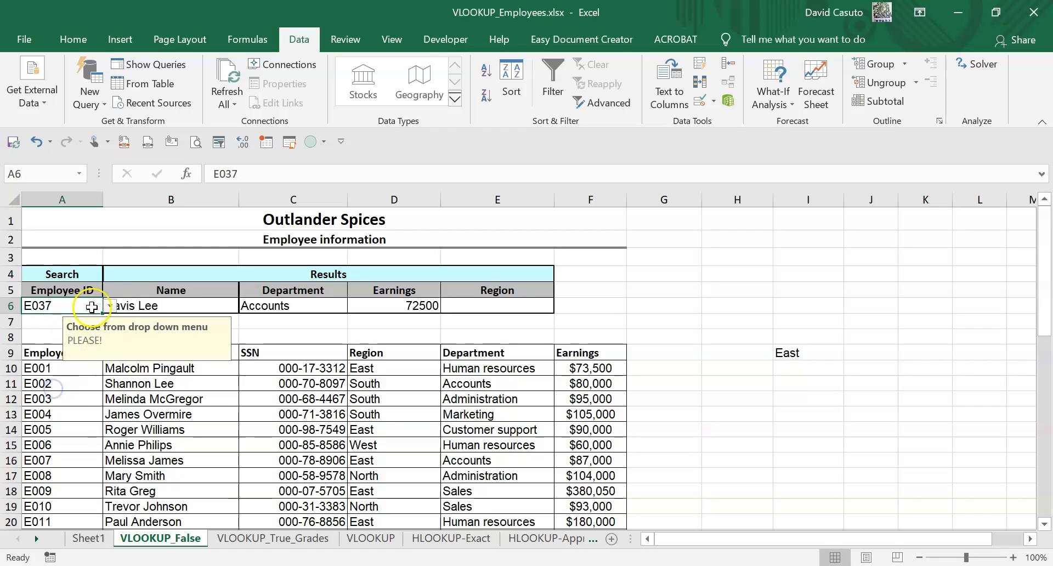
- Choose employee ID E035 from the list in A6, and replace it with E019
left_click(109, 306)
left_click(66, 340)
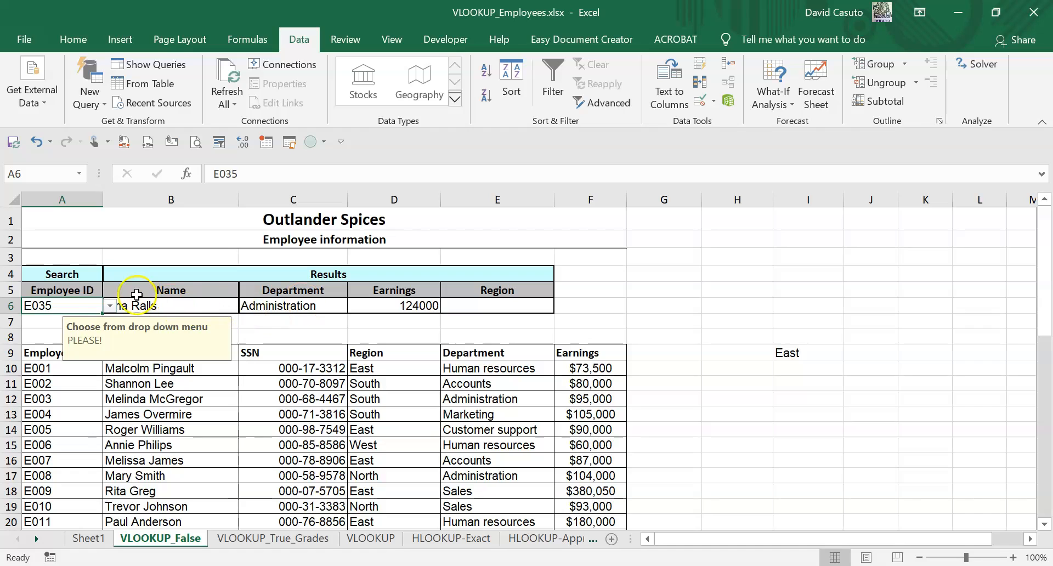
left_click(109, 307)
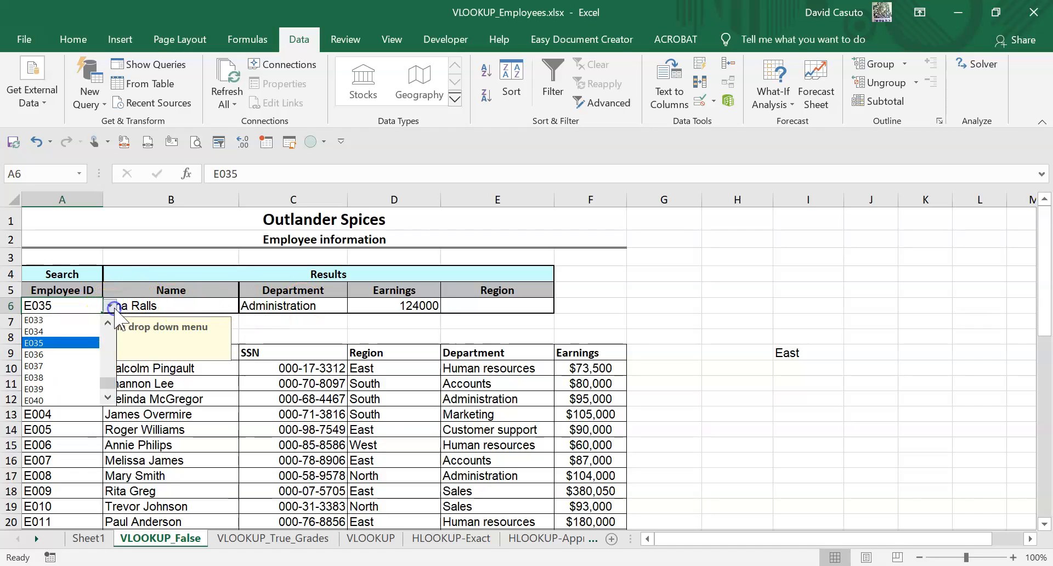
left_click(48, 343)
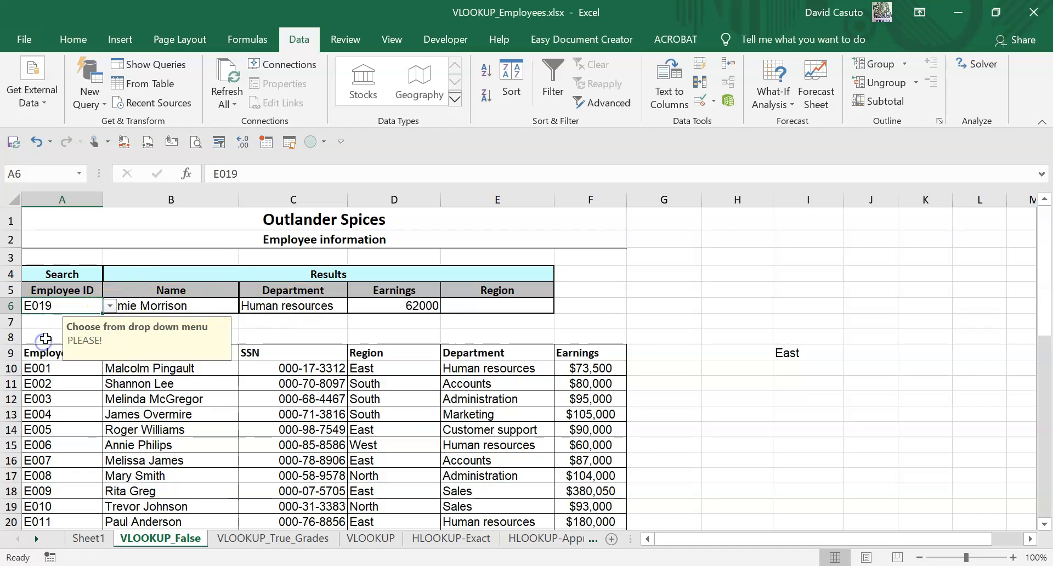
- On the HLOOKUP-Exact sheet, set search cell B5 to Qtr2 and switch it to Qtr3, and return to the VLOOKUP_False sheet
left_click(274, 538)
left_click(363, 538)
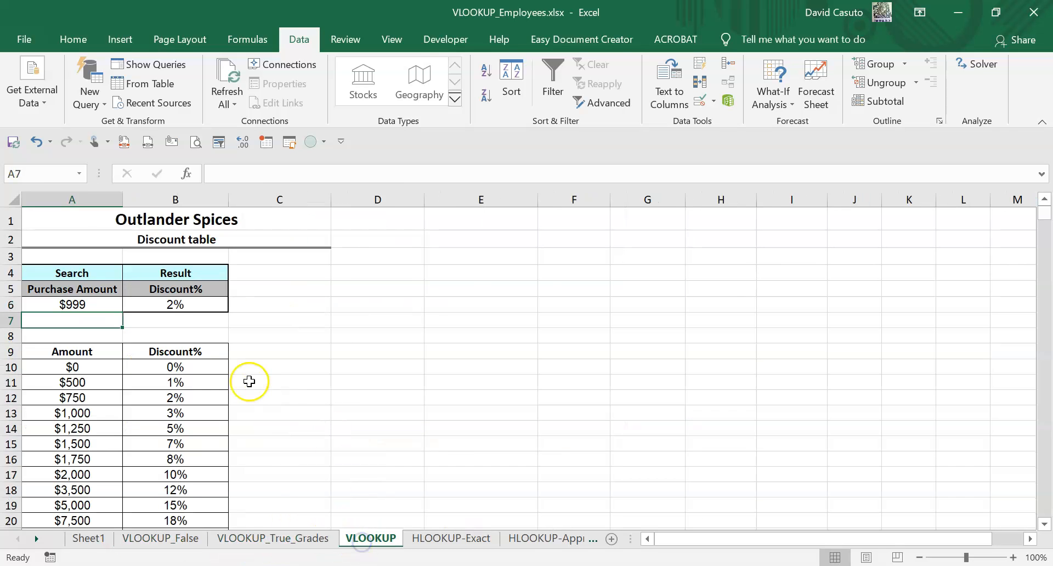
scroll(200, 371, "down", 3)
left_click(445, 538)
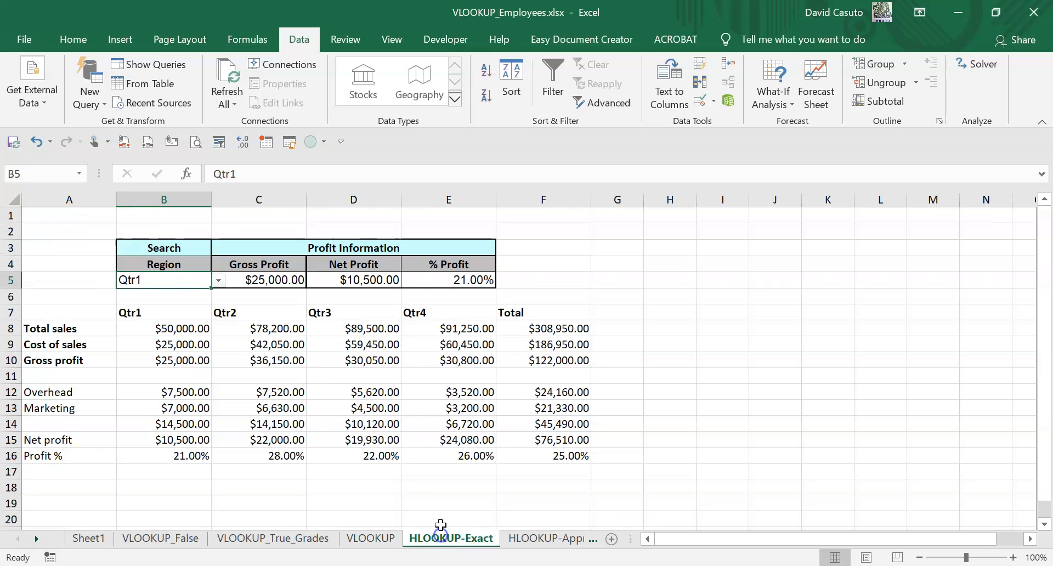
left_click(218, 280)
left_click(174, 306)
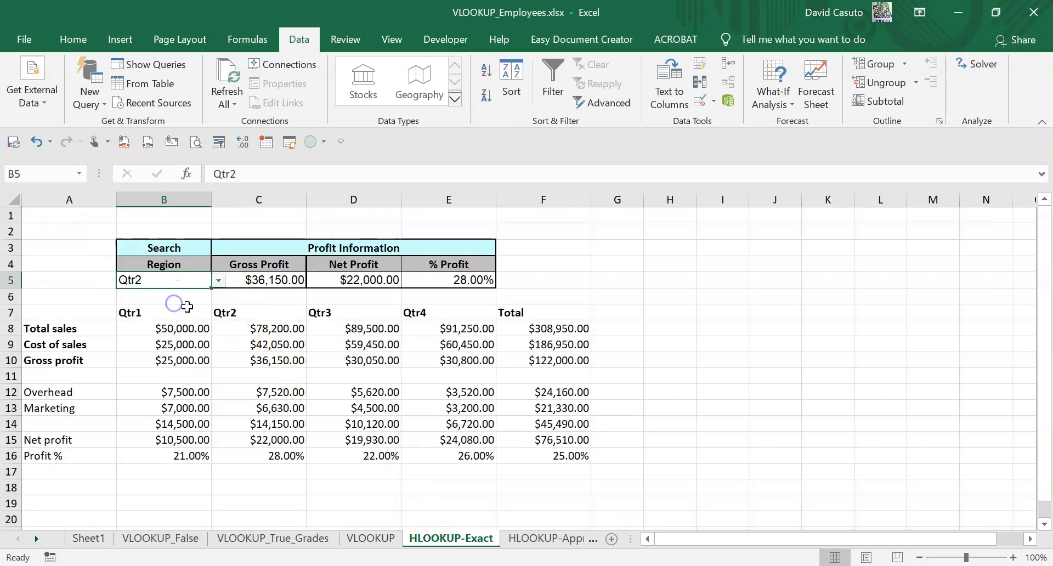
left_click(218, 280)
left_click(170, 307)
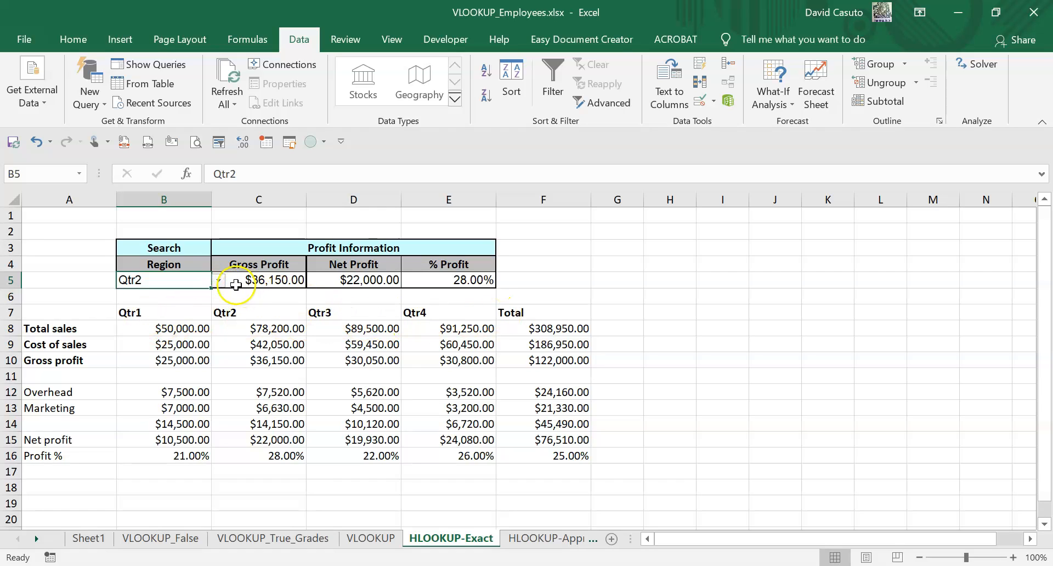
left_click(218, 280)
left_click(159, 314)
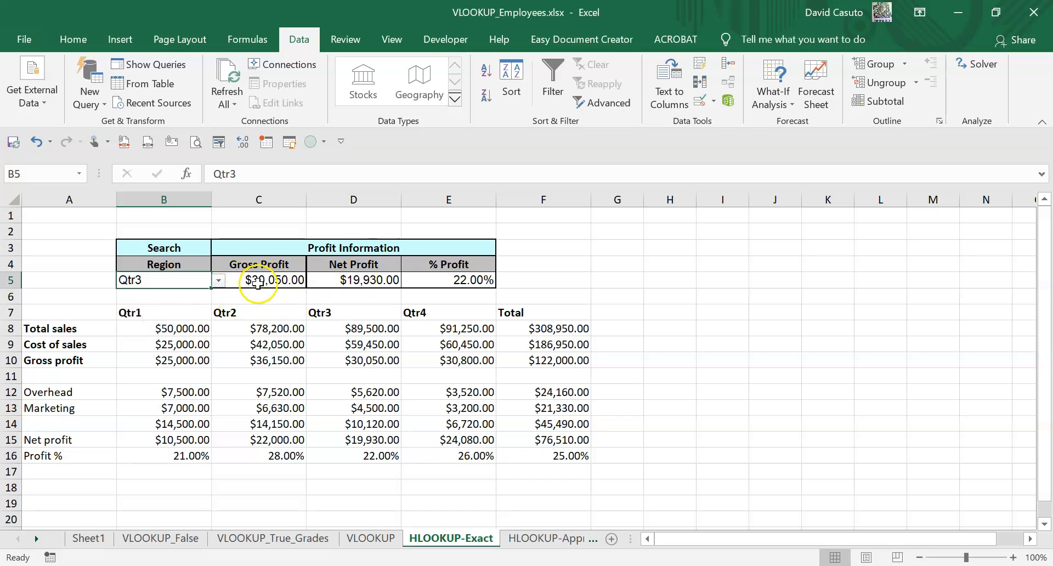
left_click(181, 539)
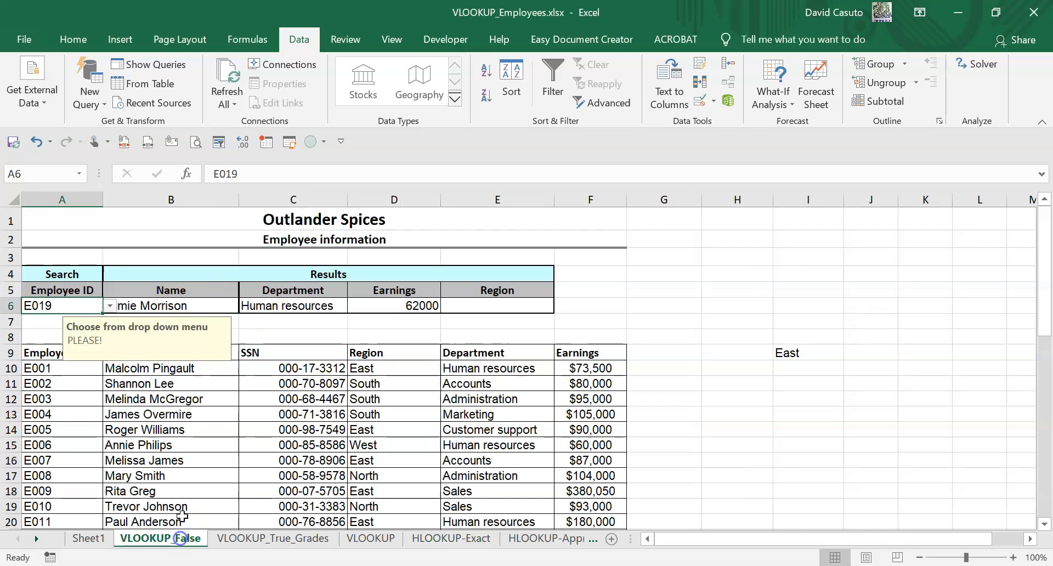